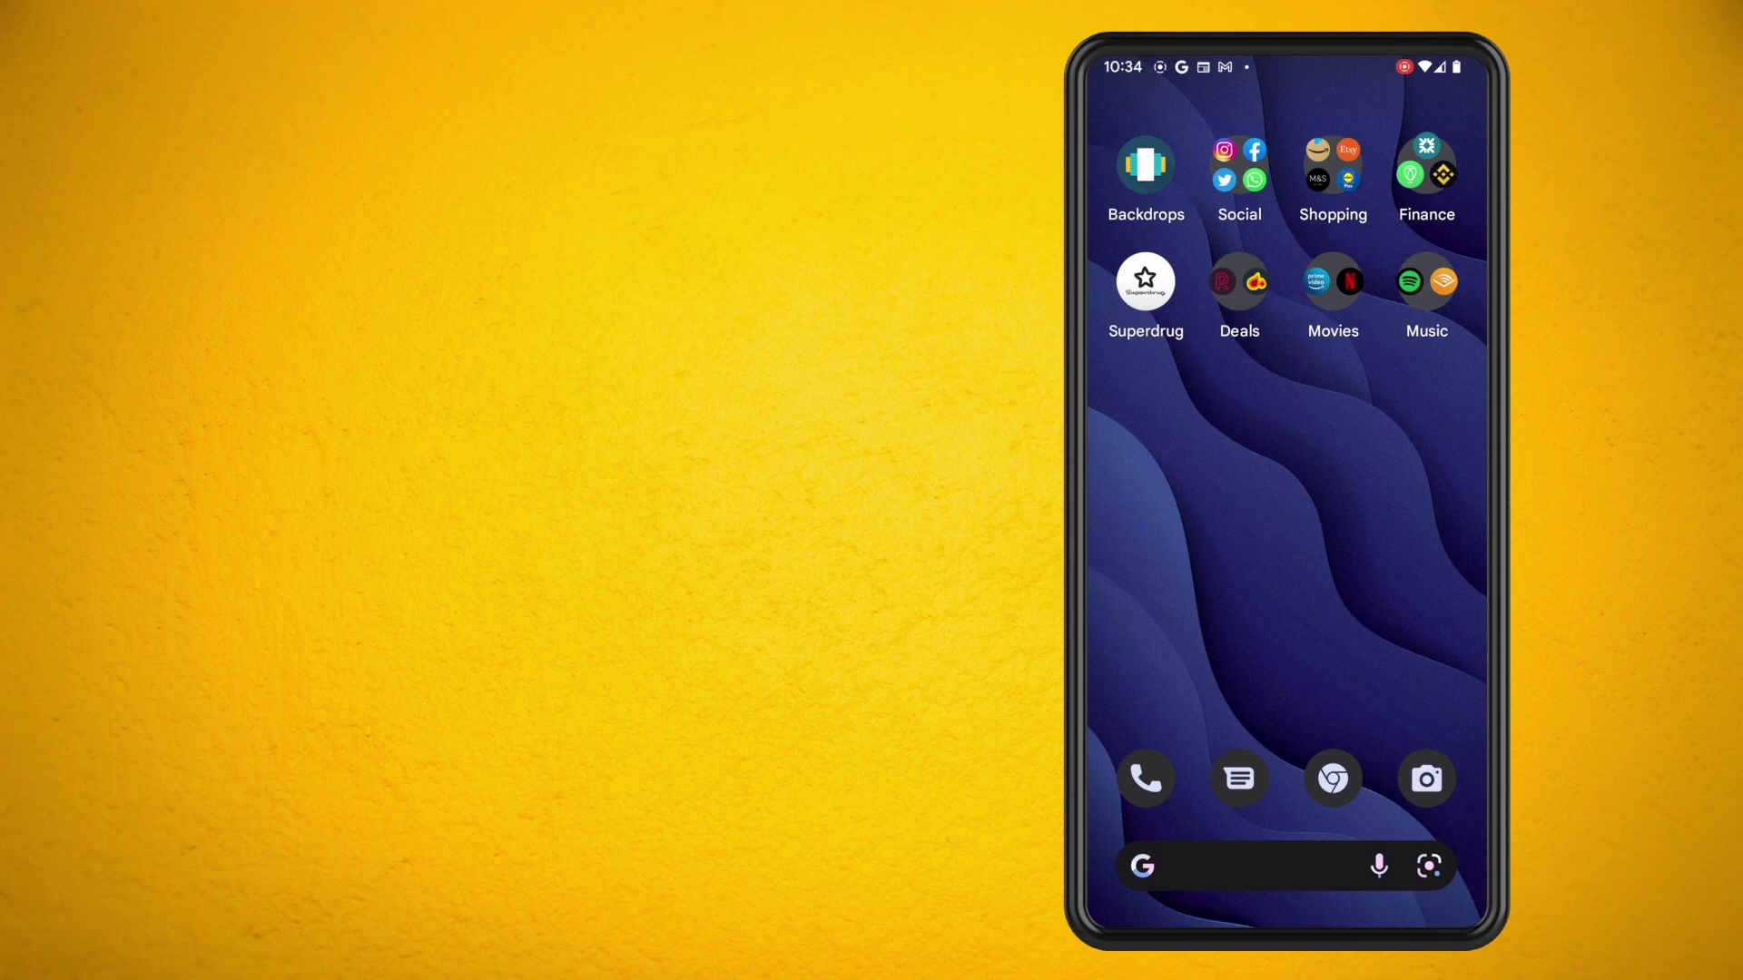
# Open the Social app folder on the Android home screen
pyautogui.click(1239, 177)
# Launch WhatsApp and search all chats for 'Saturday'
pyautogui.click(1284, 319)
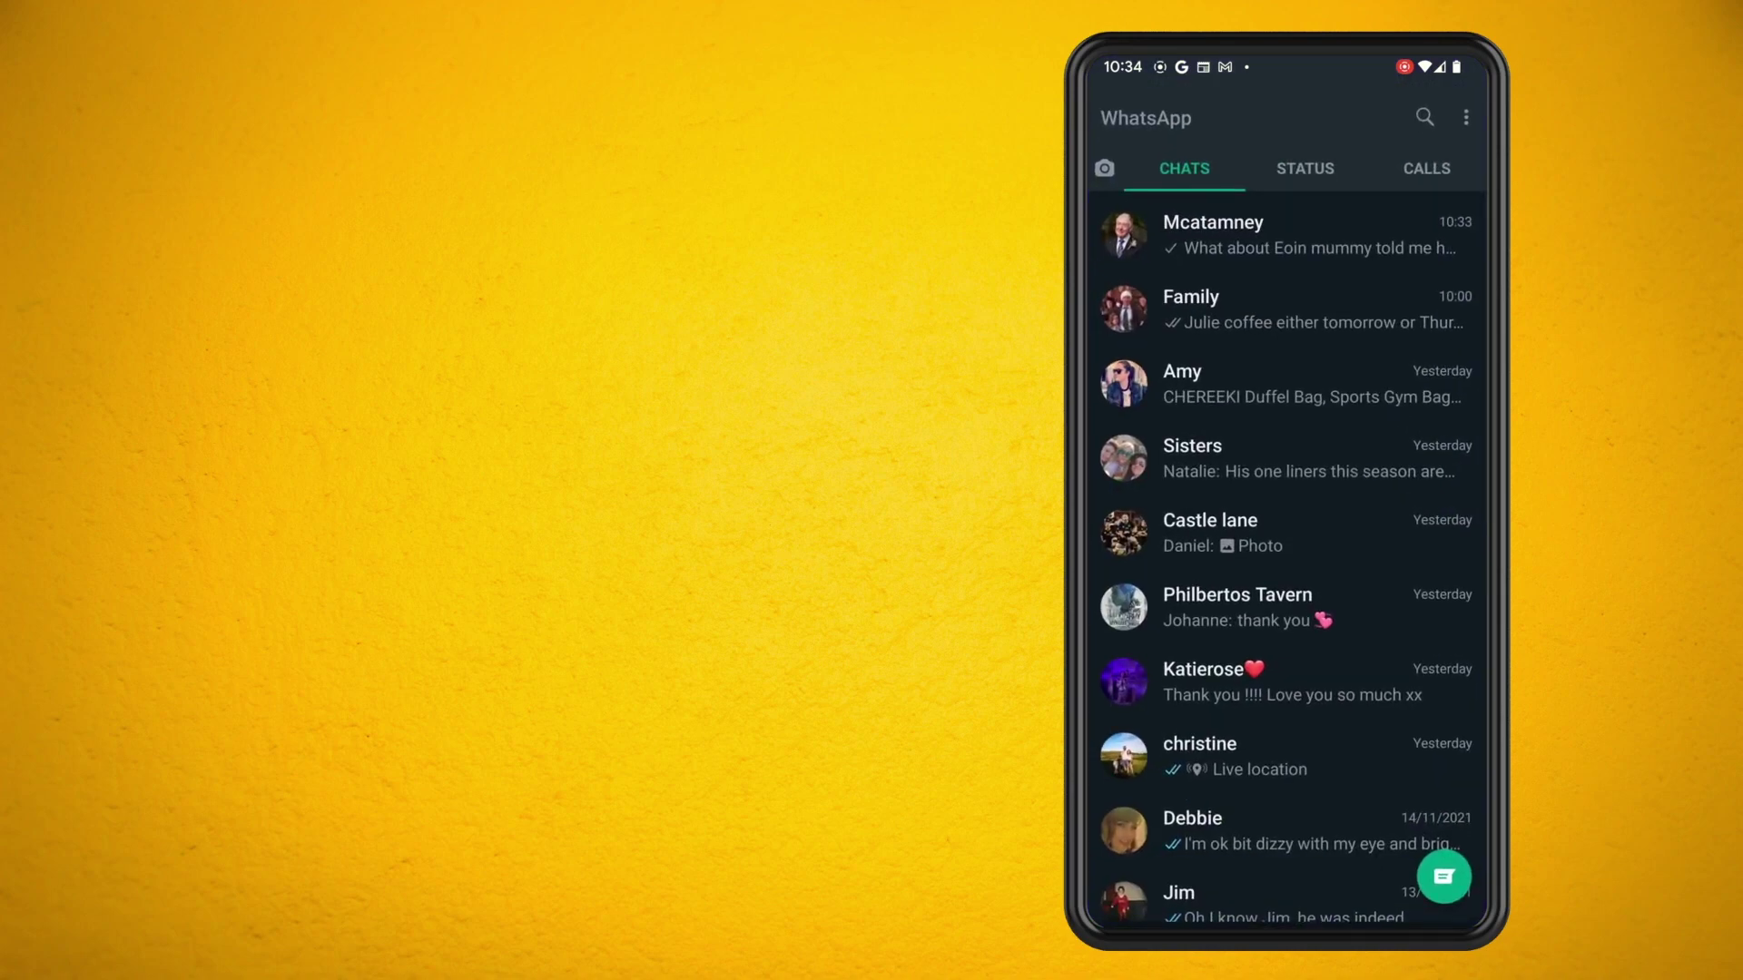
pyautogui.click(1424, 117)
pyautogui.write('Sa')
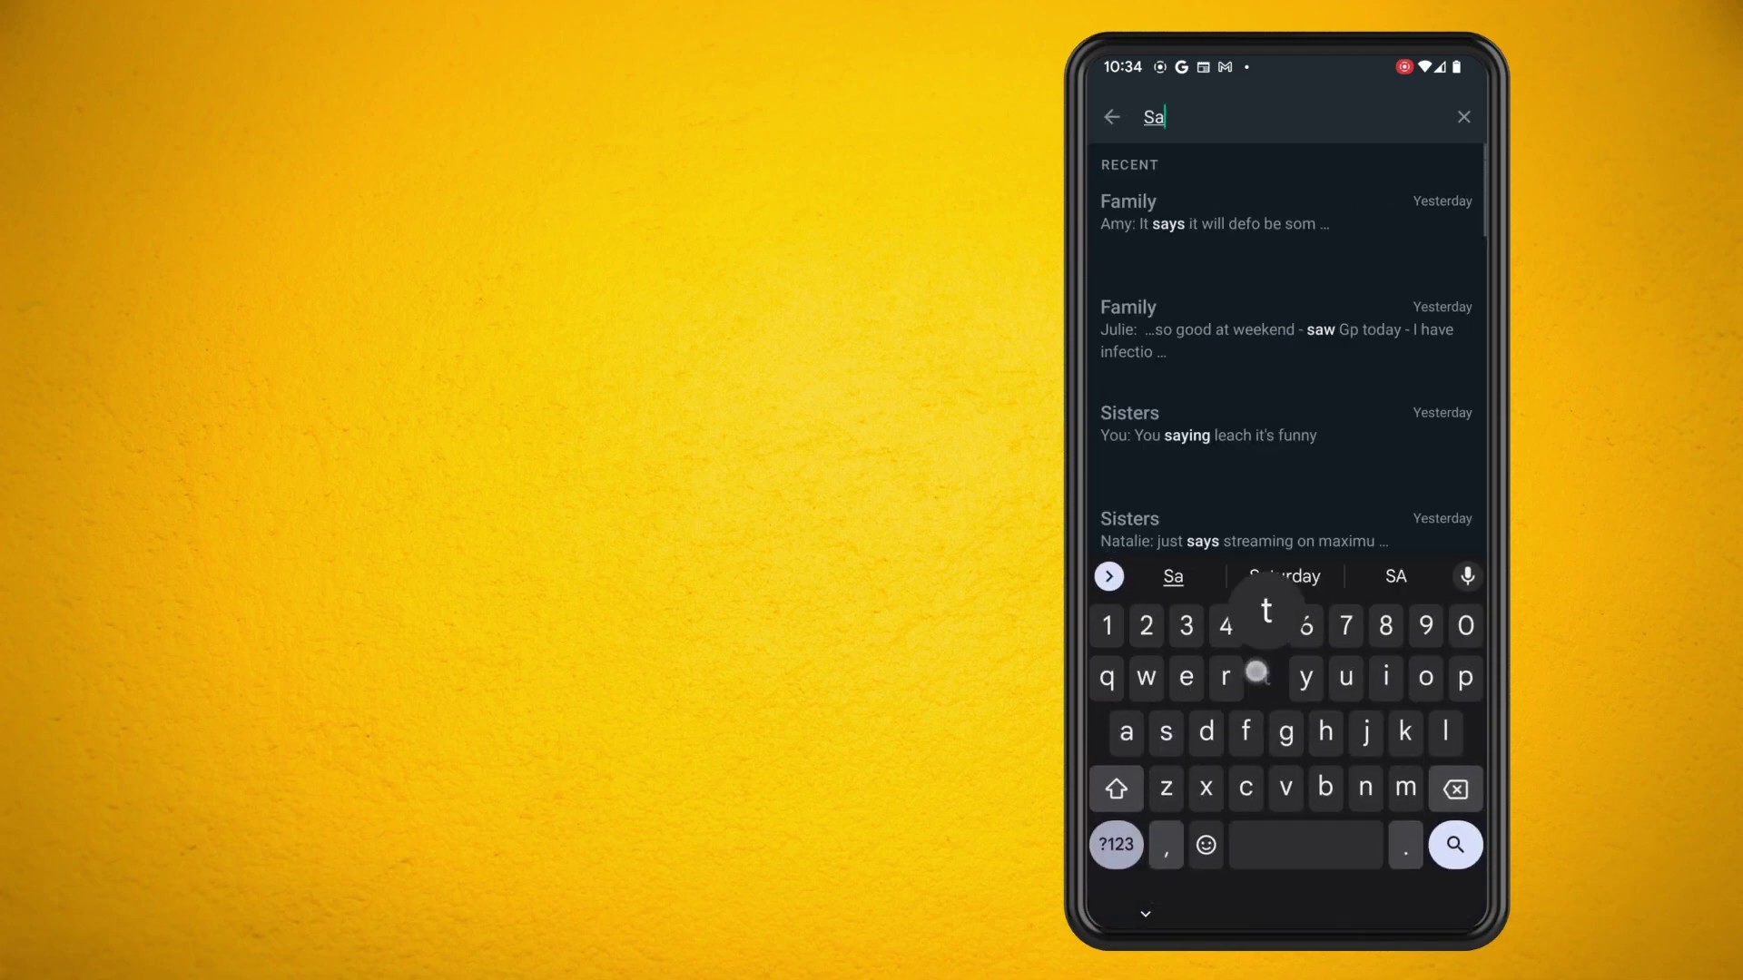
pyautogui.write('turs')
pyautogui.press('BackSpace')
pyautogui.write('d')
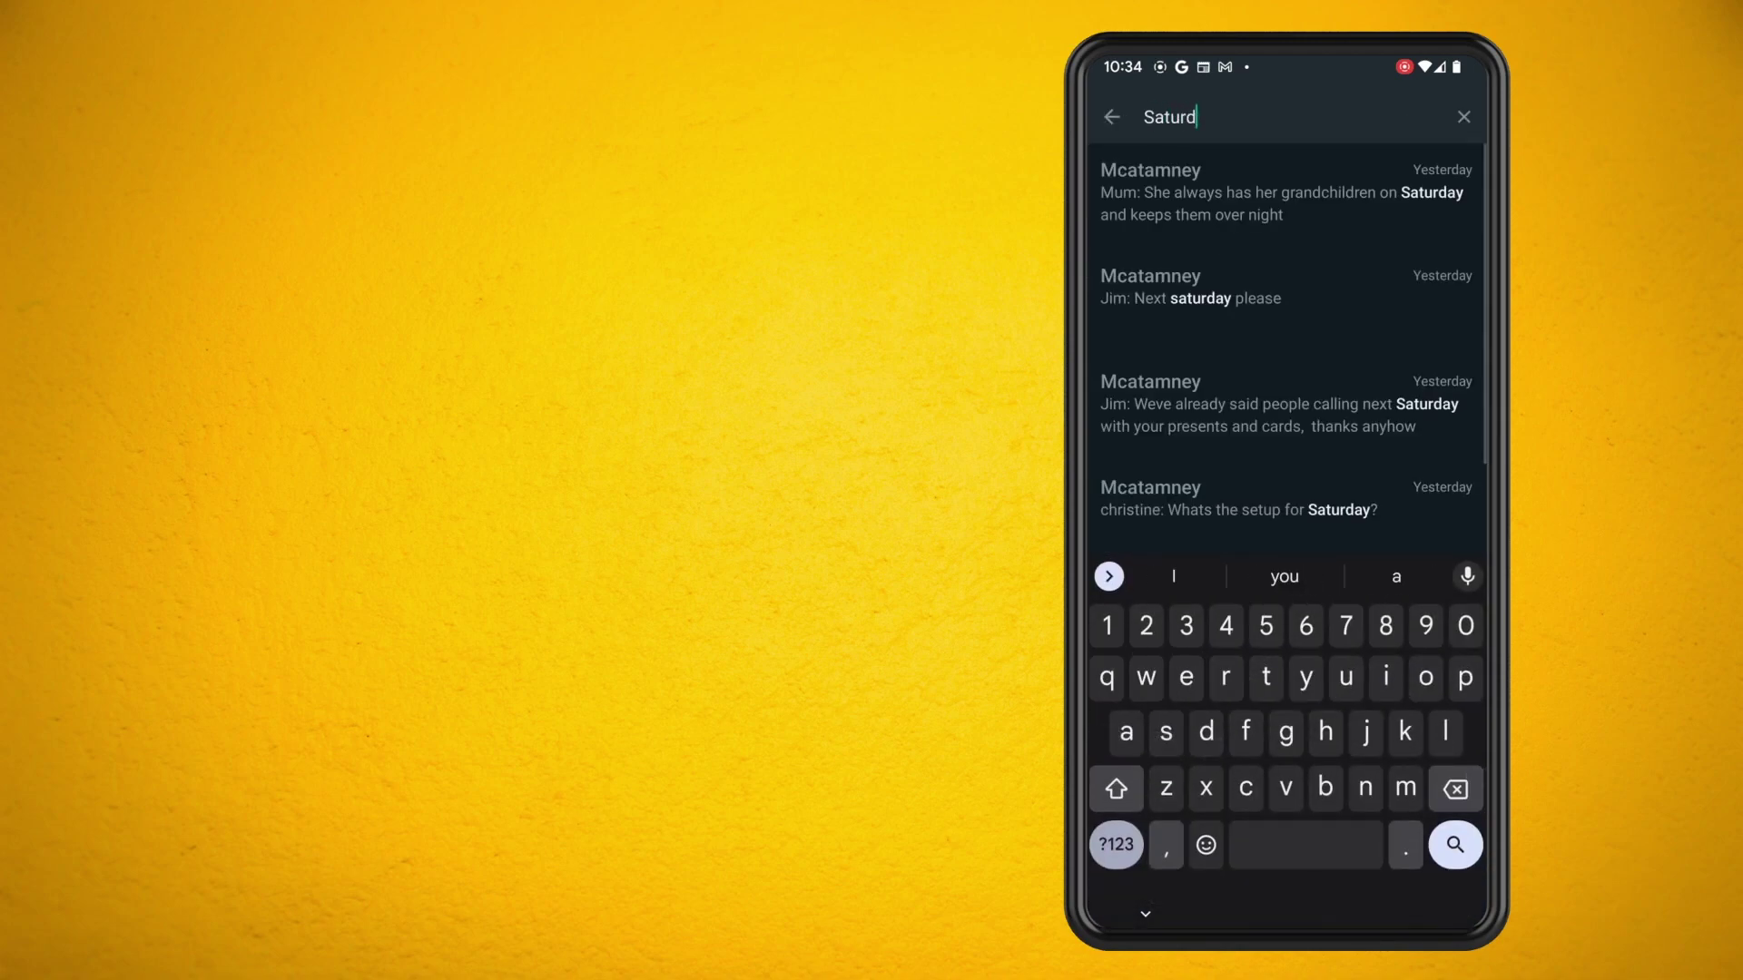
pyautogui.write('ay')
pyautogui.click(1457, 845)
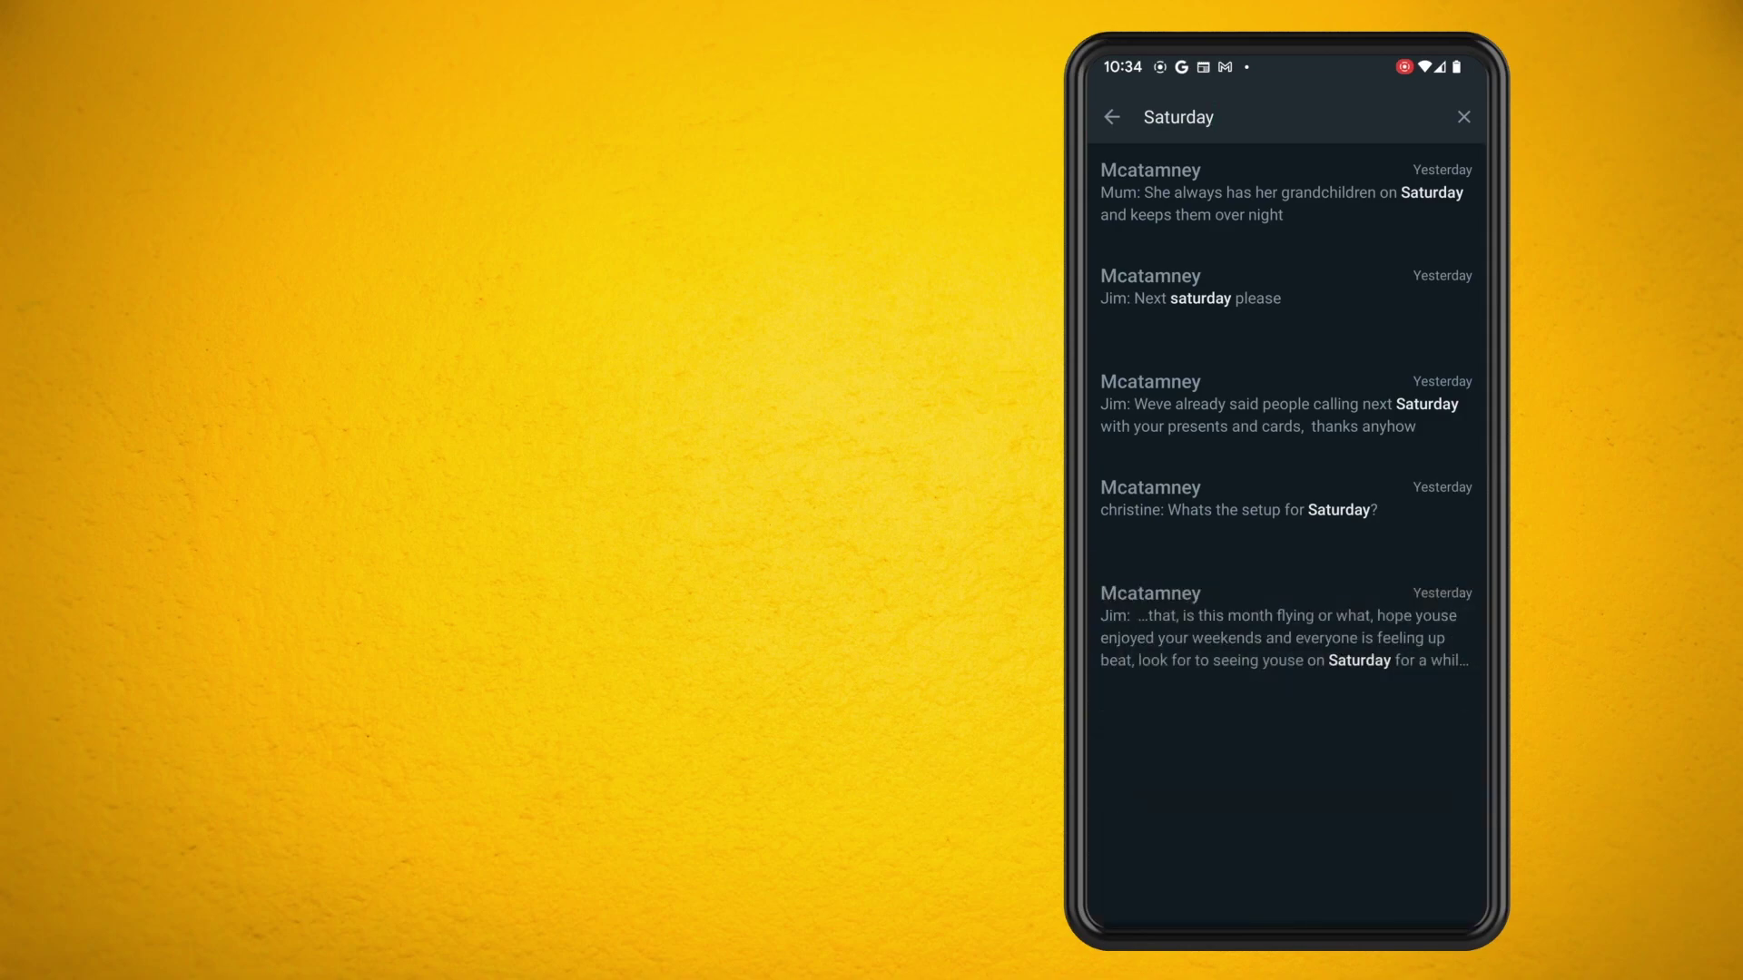
pyautogui.click(1241, 507)
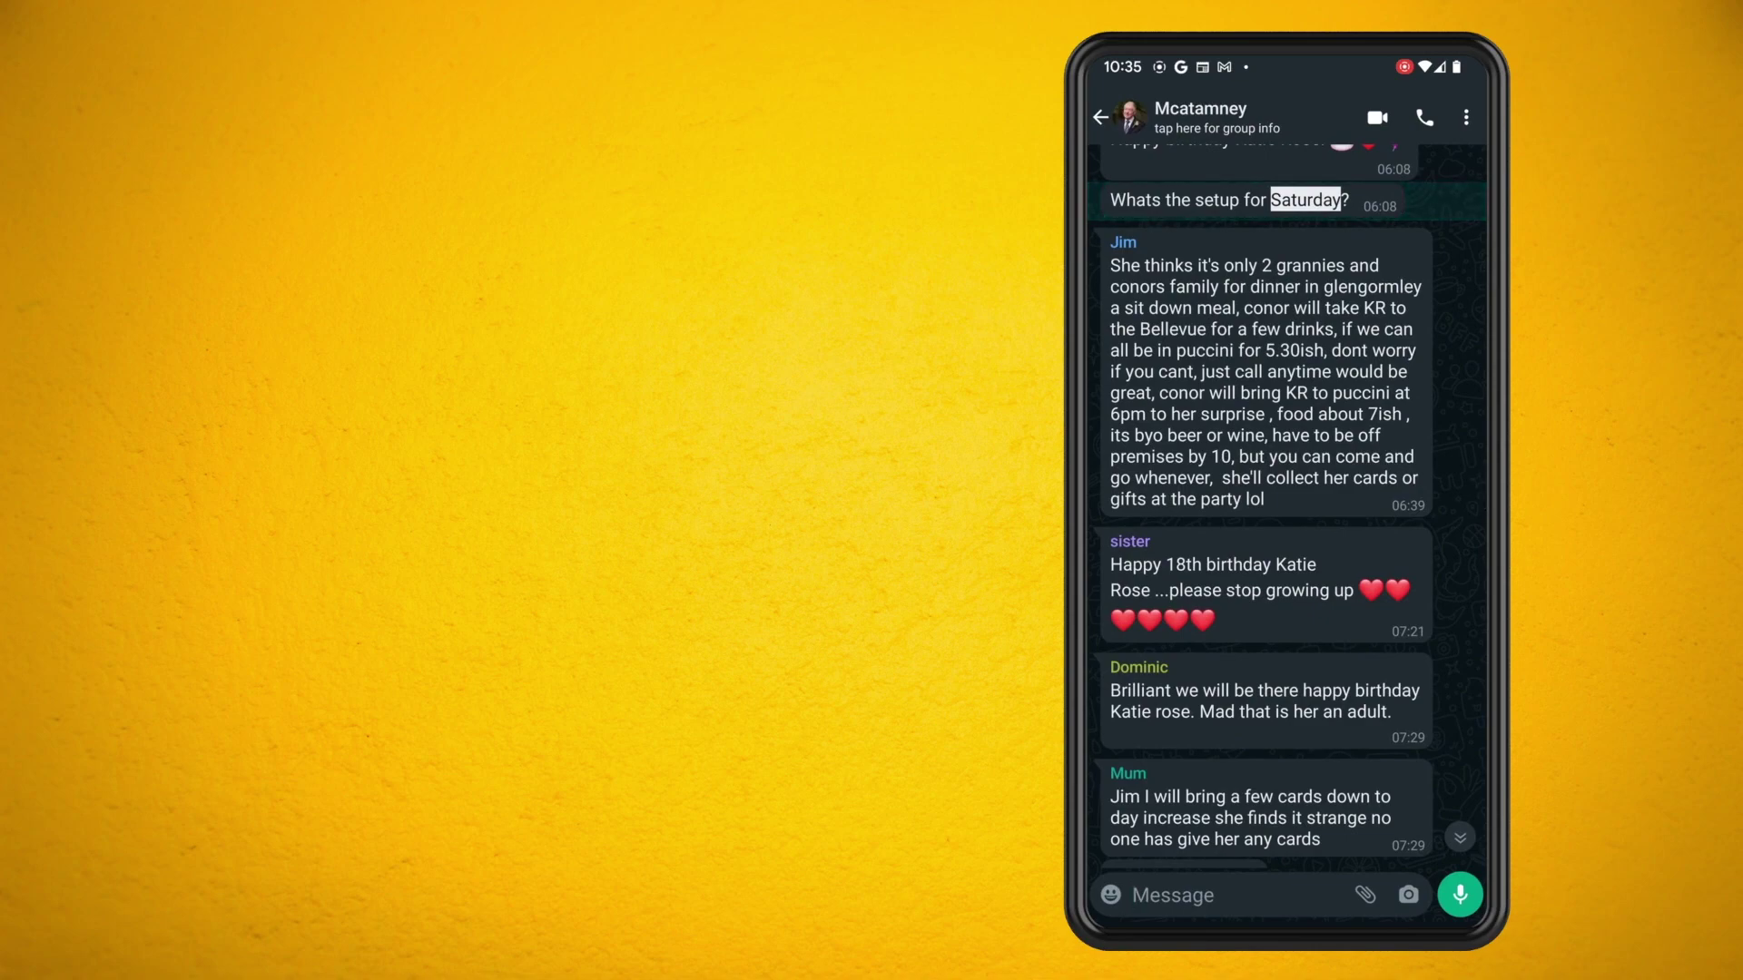
pyautogui.click(1176, 405)
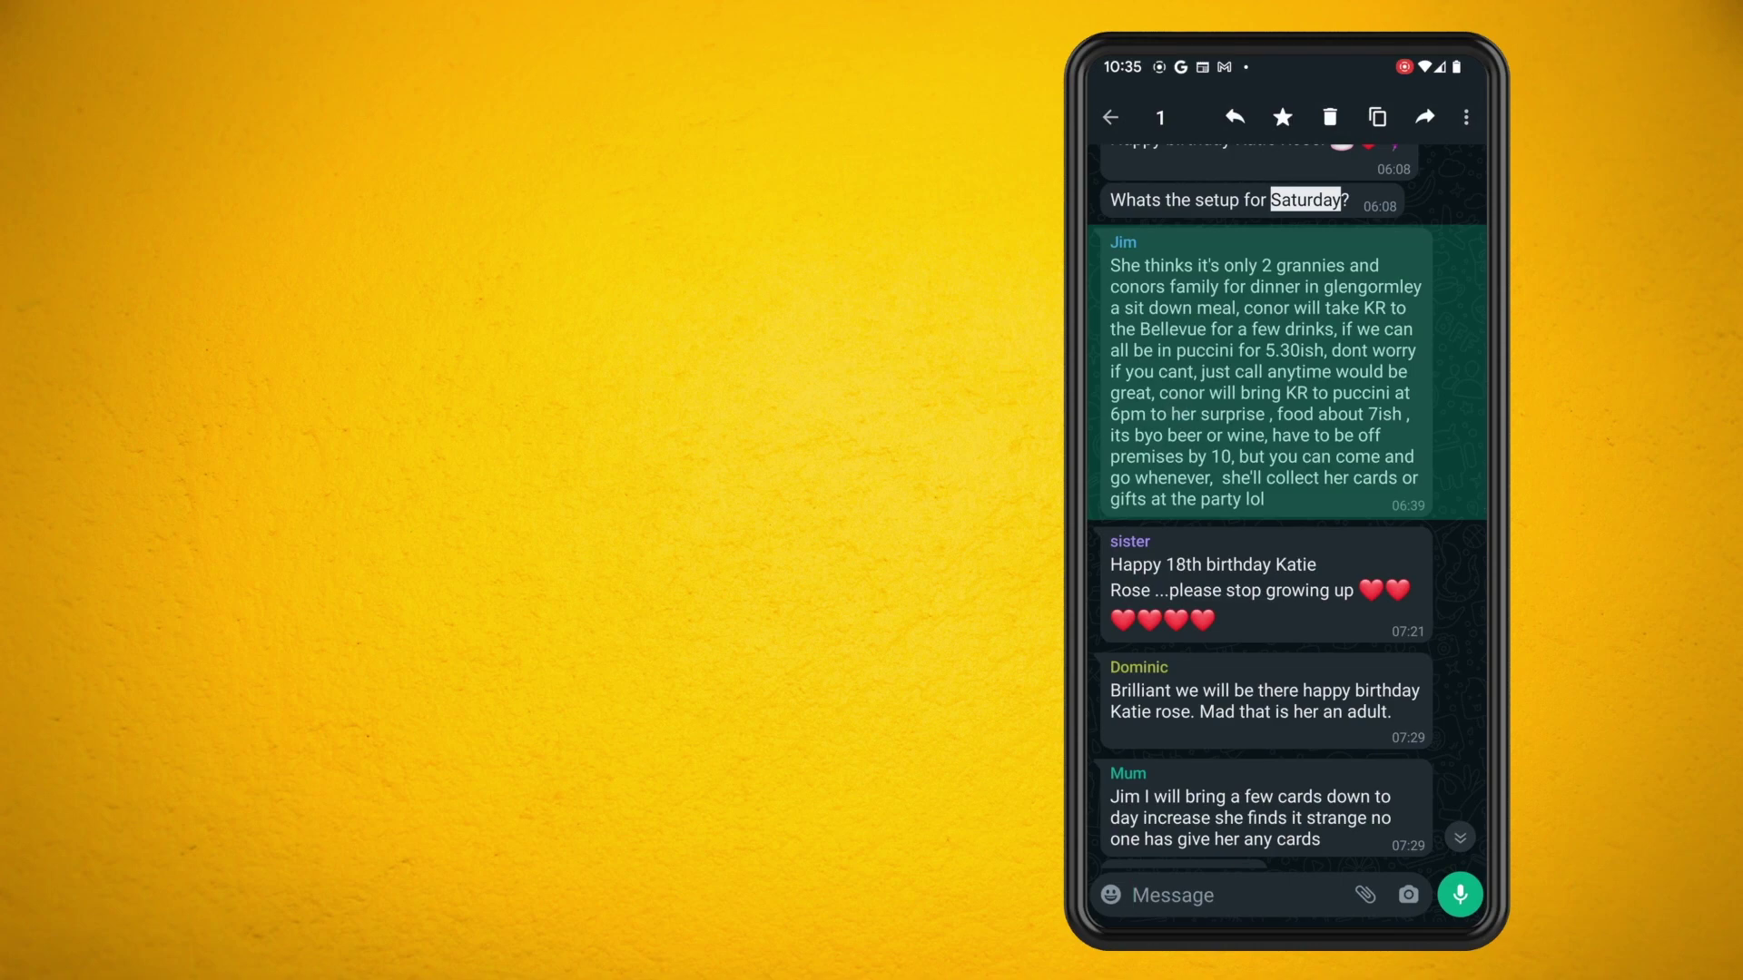
pyautogui.click(1281, 118)
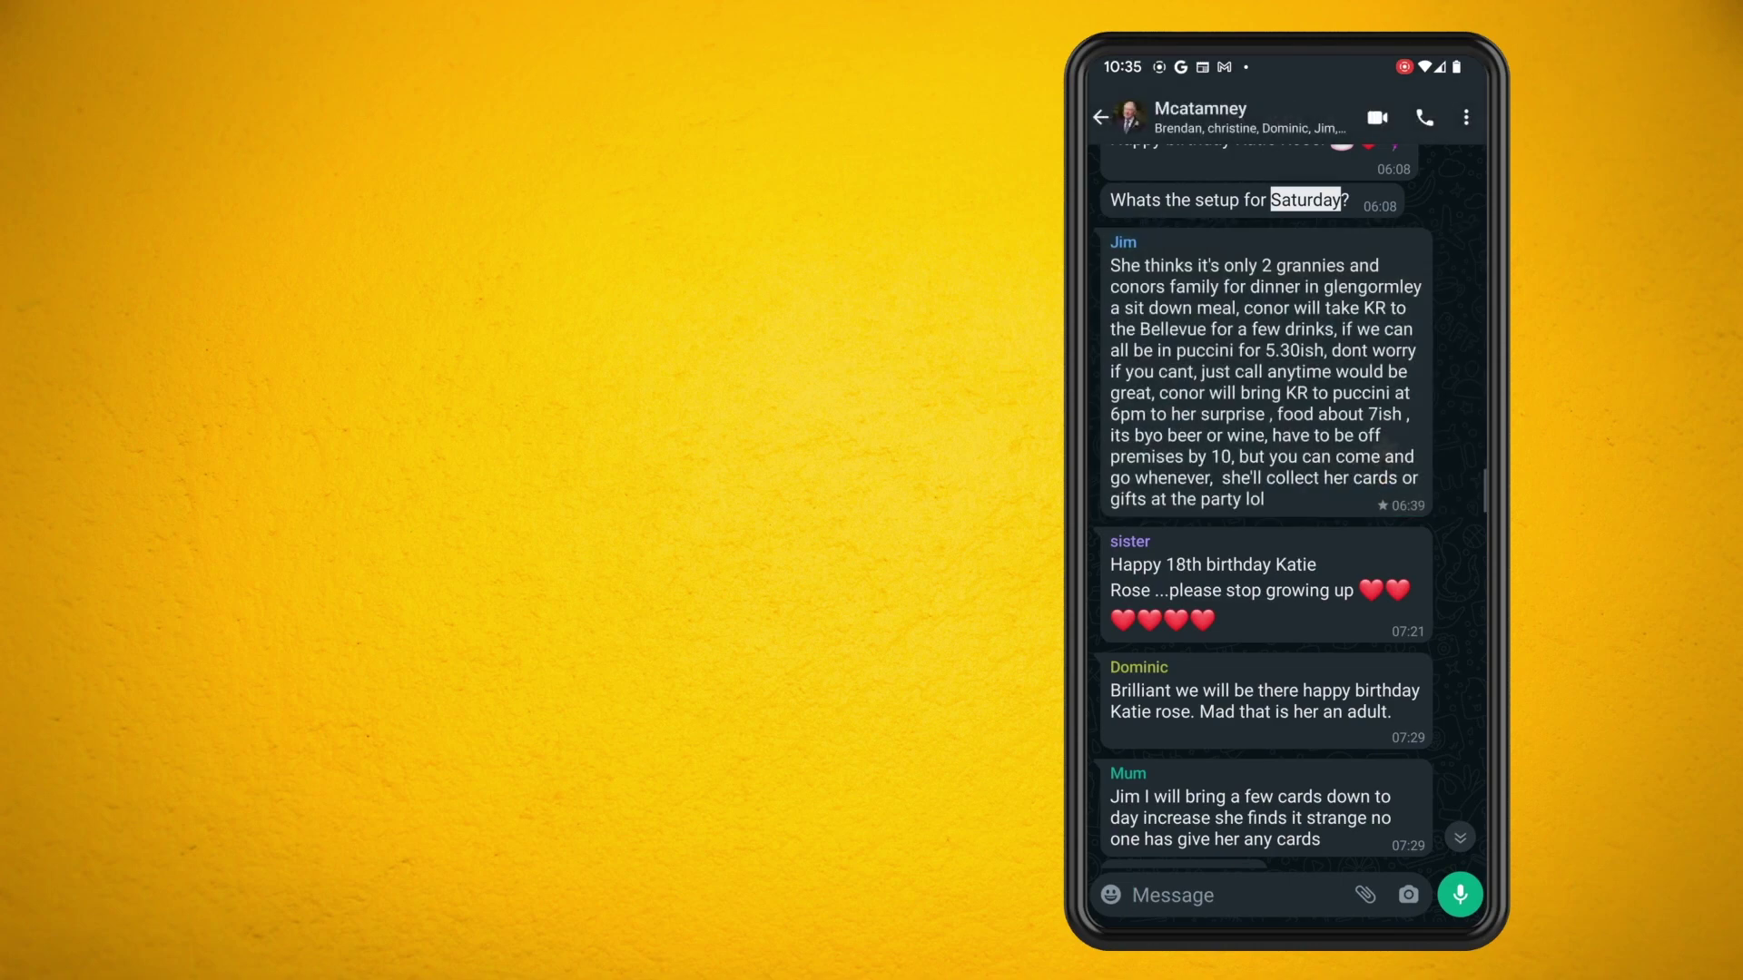
pyautogui.click(1100, 118)
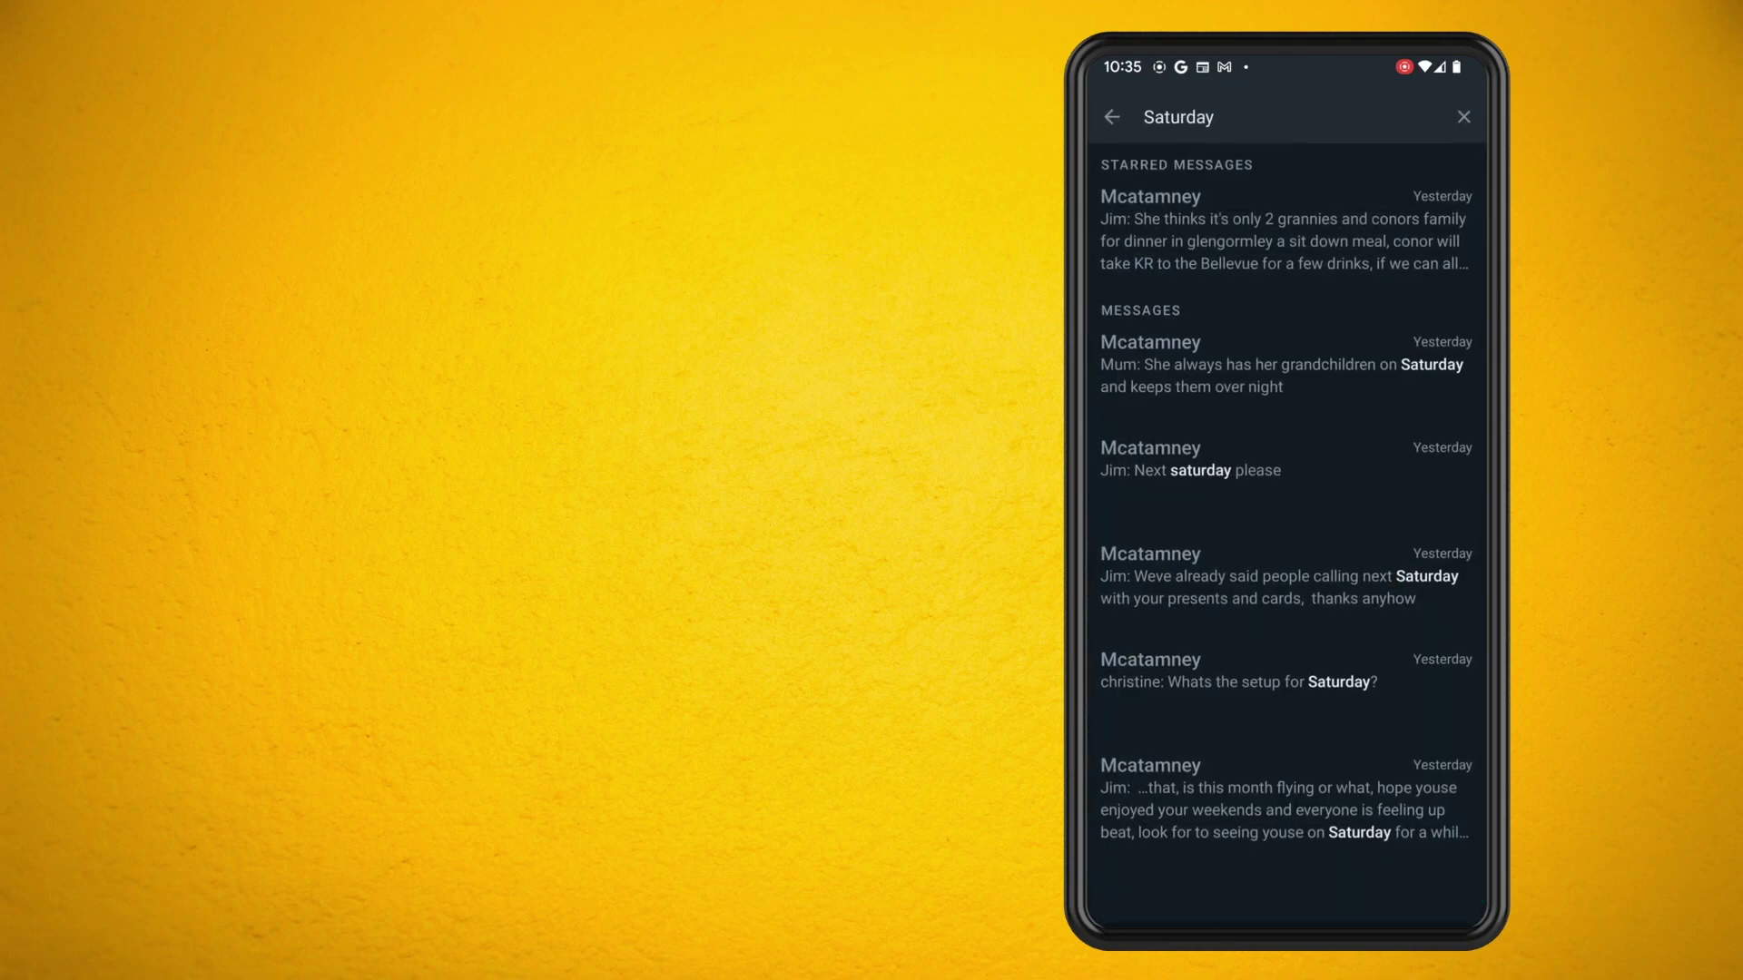
# Check that Jim's reply is listed under Starred messages, then return to the chat list
pyautogui.click(1100, 117)
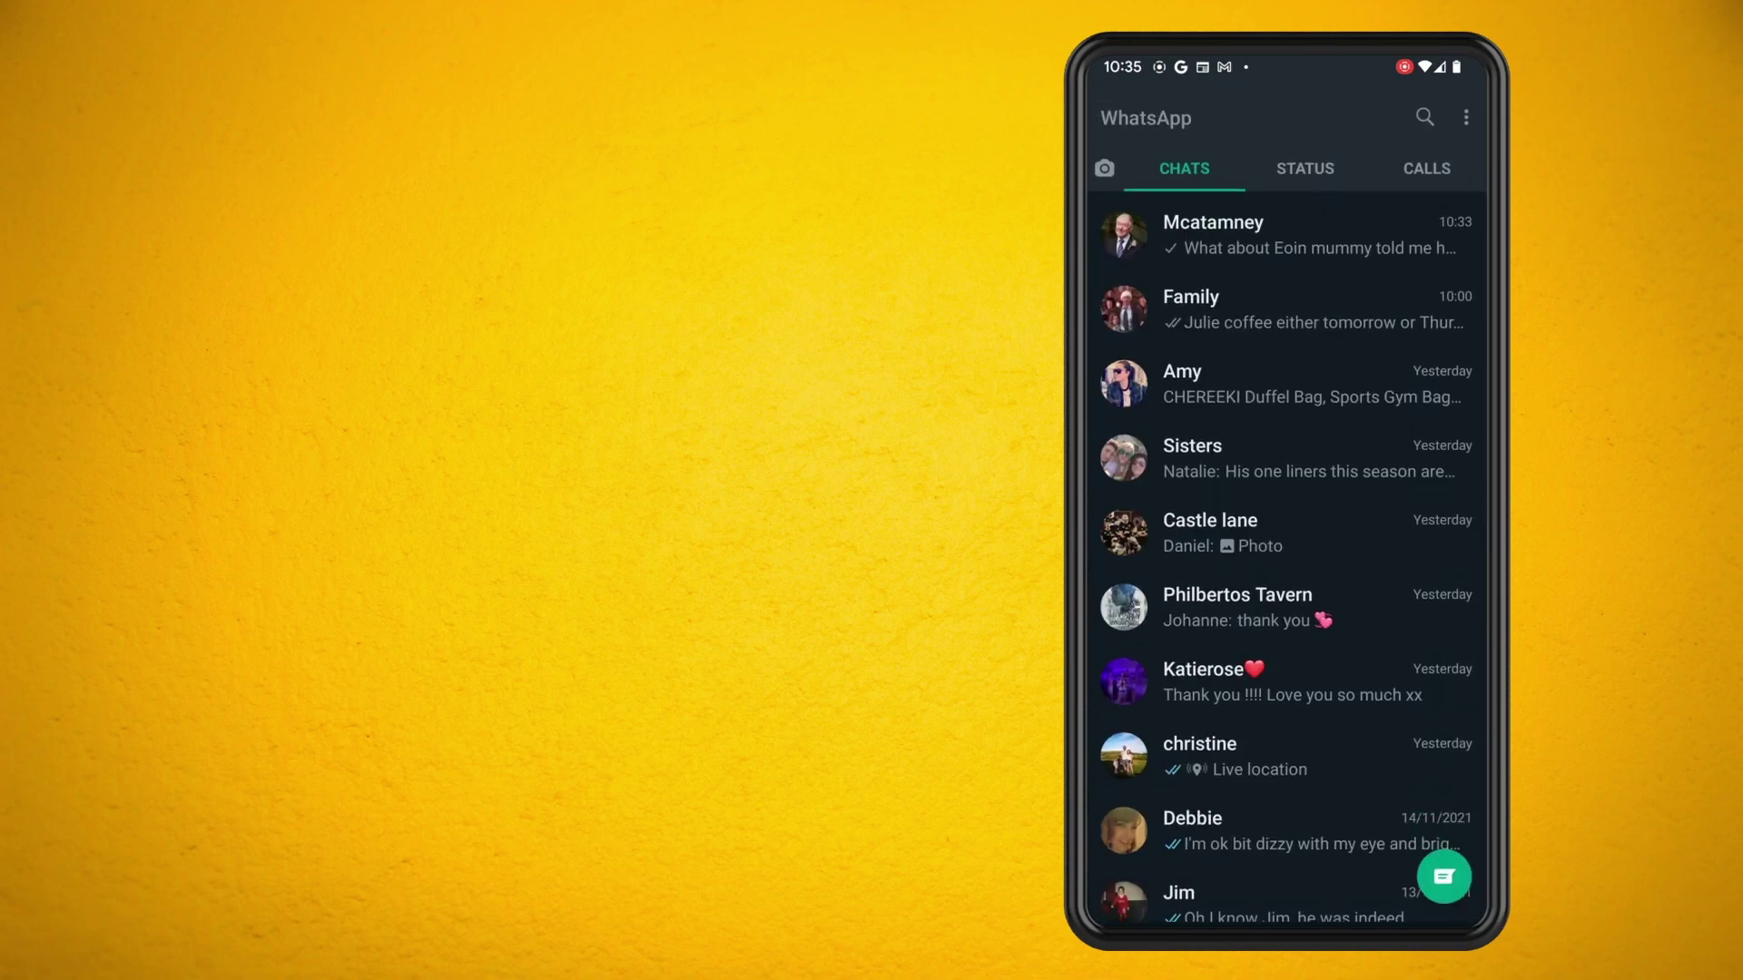
pyautogui.click(1465, 118)
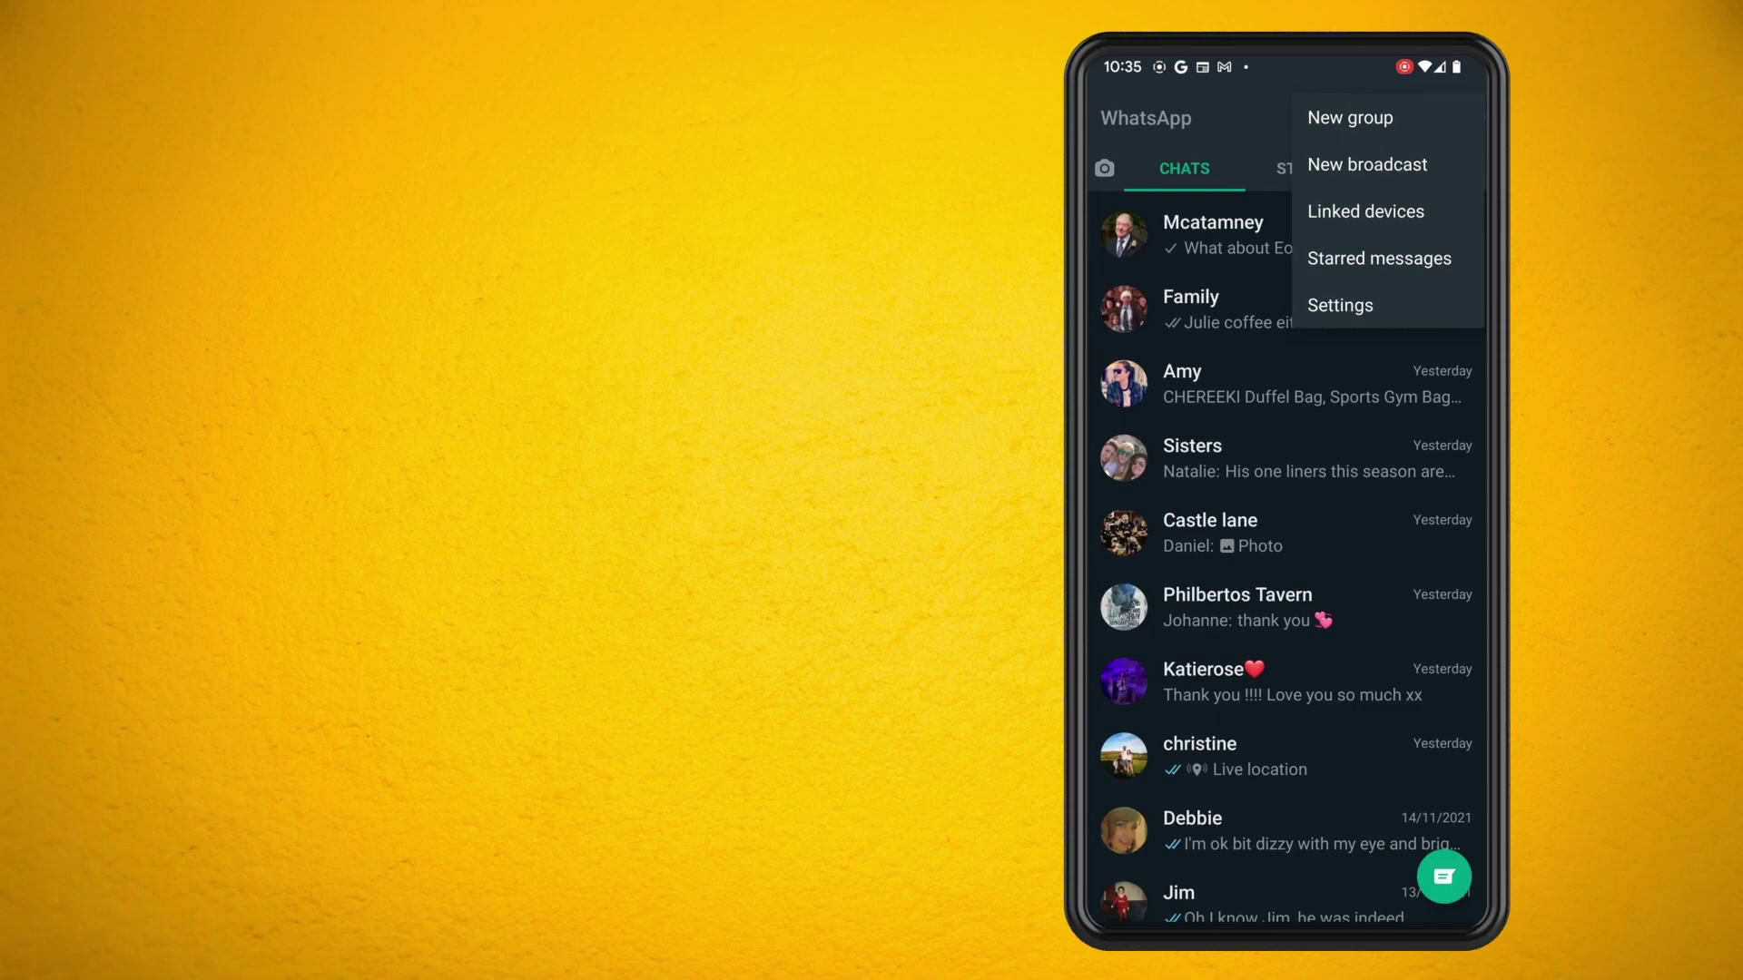
pyautogui.click(1378, 257)
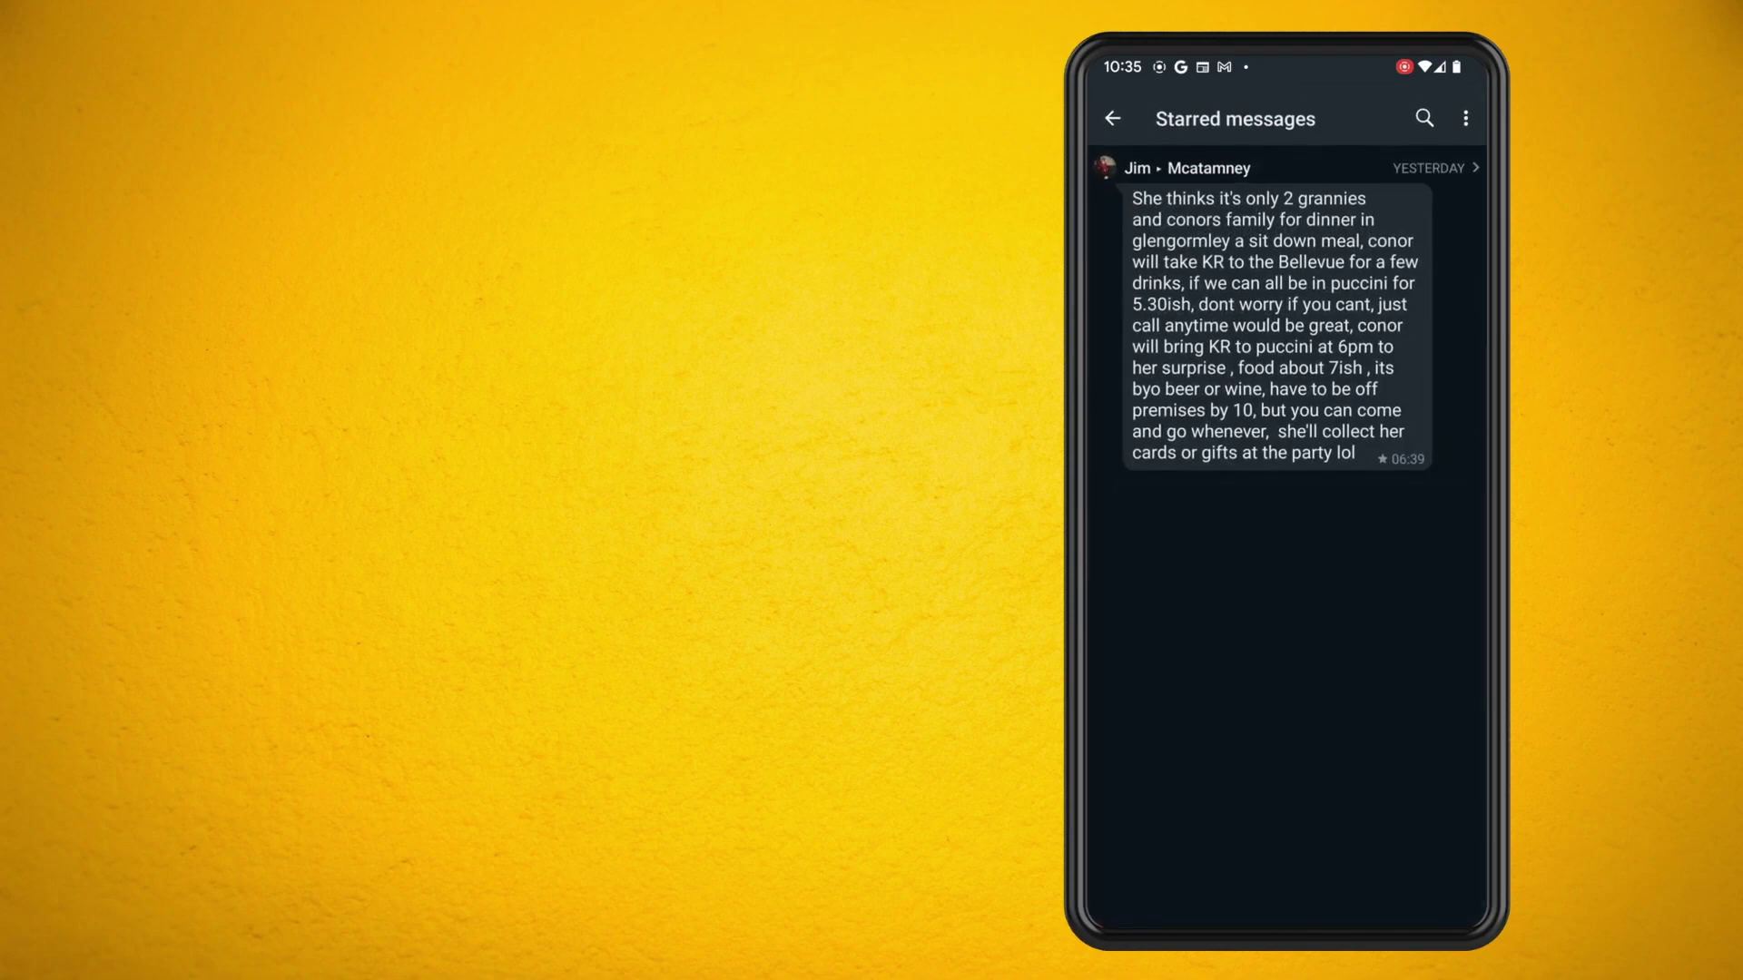
pyautogui.click(1113, 118)
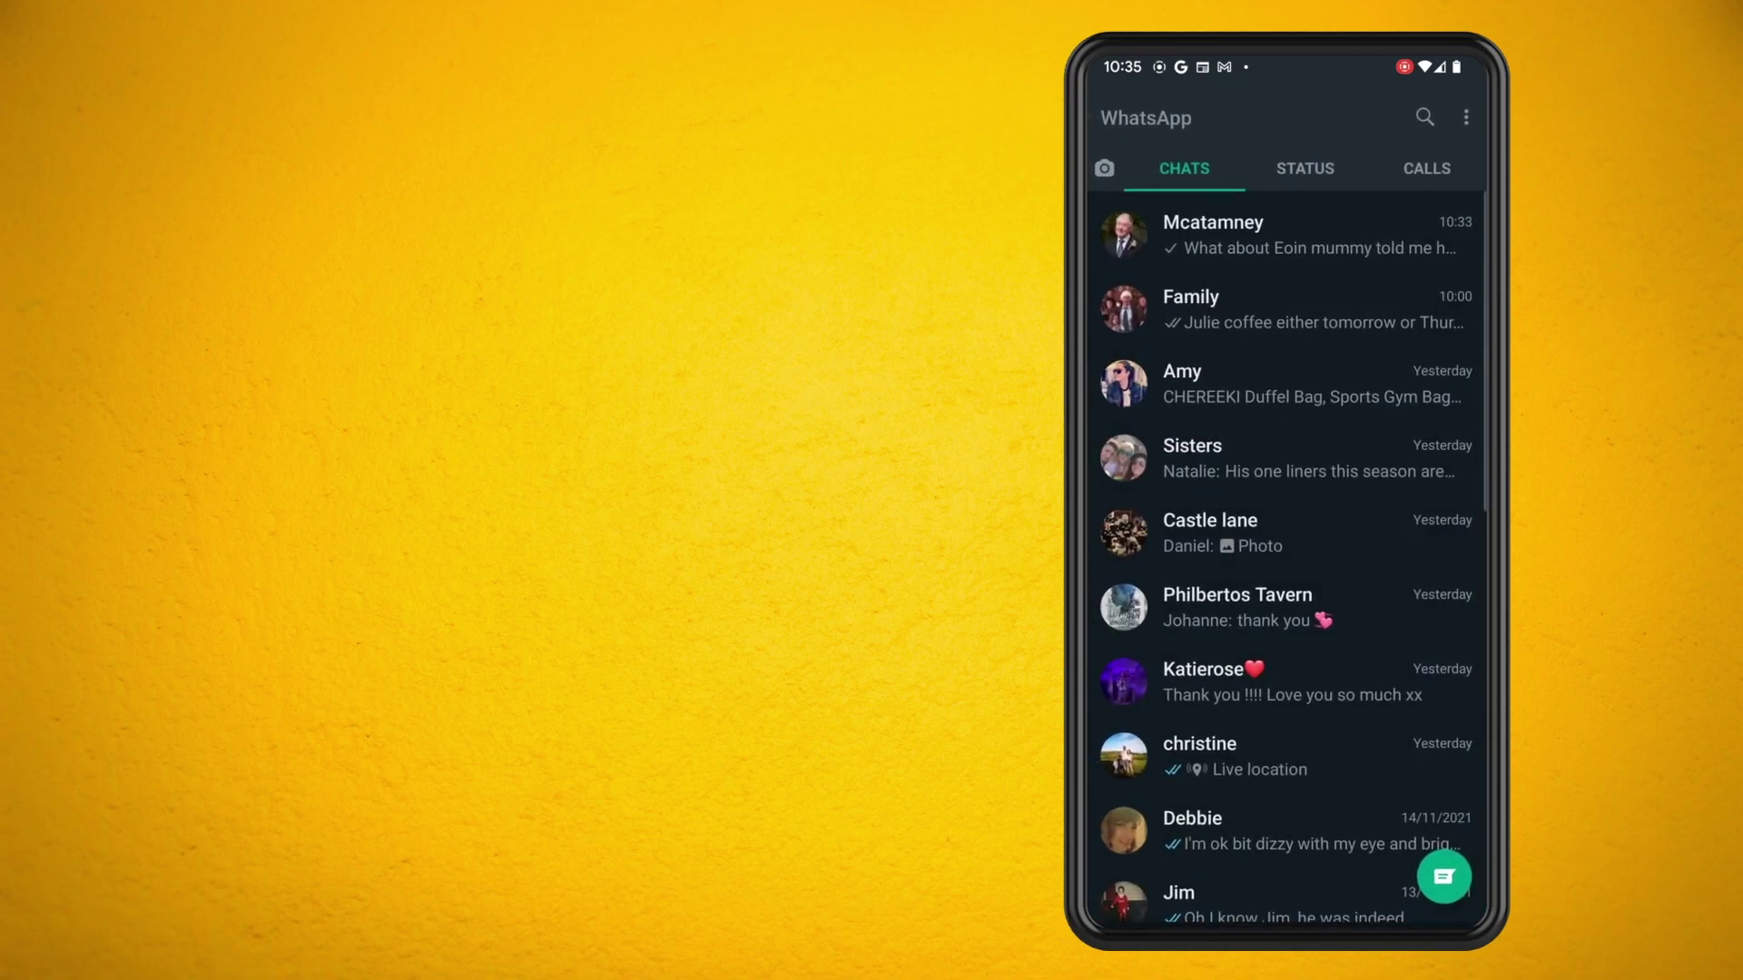